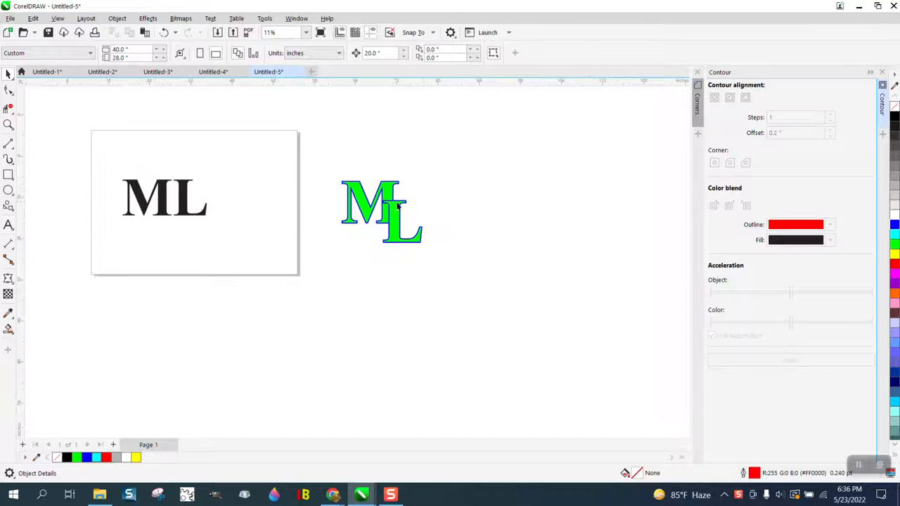
Break the black ML text on the page apart into separate M and L letters
click(8, 124)
drag(323, 167, 463, 267)
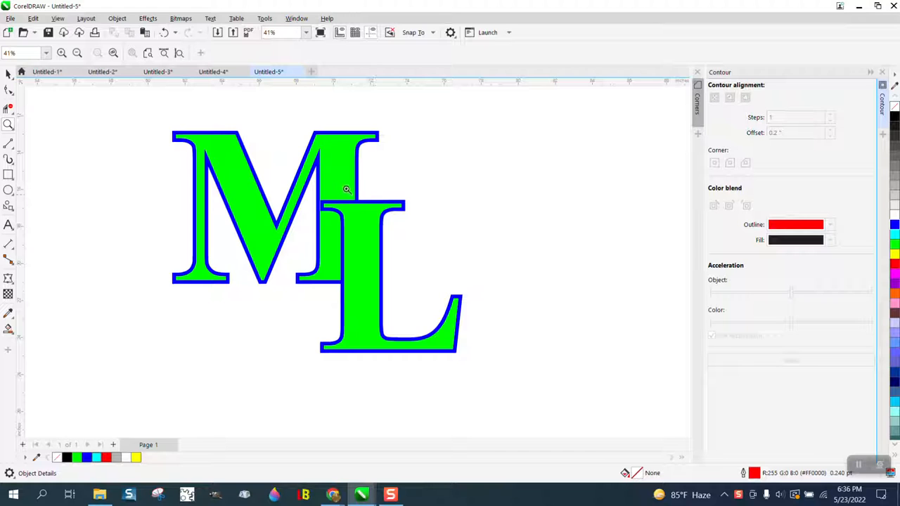
scroll(434, 192, down, 4)
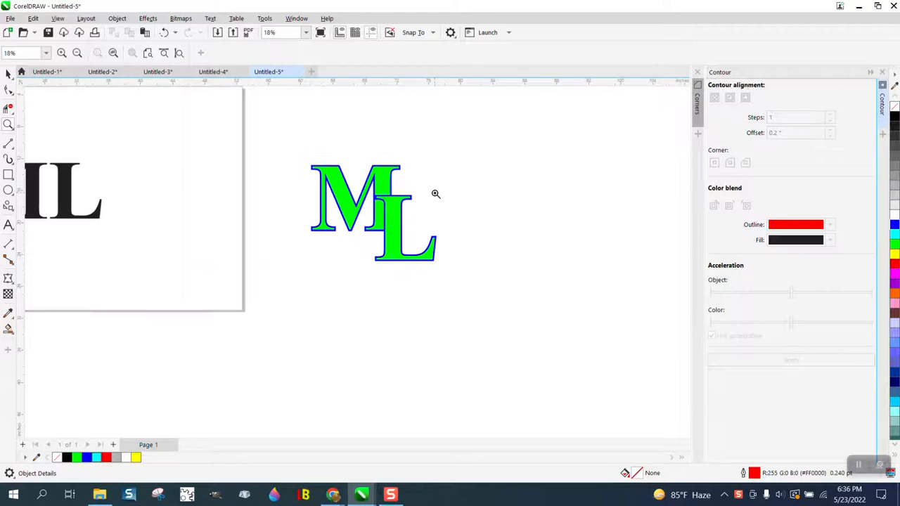
click(9, 73)
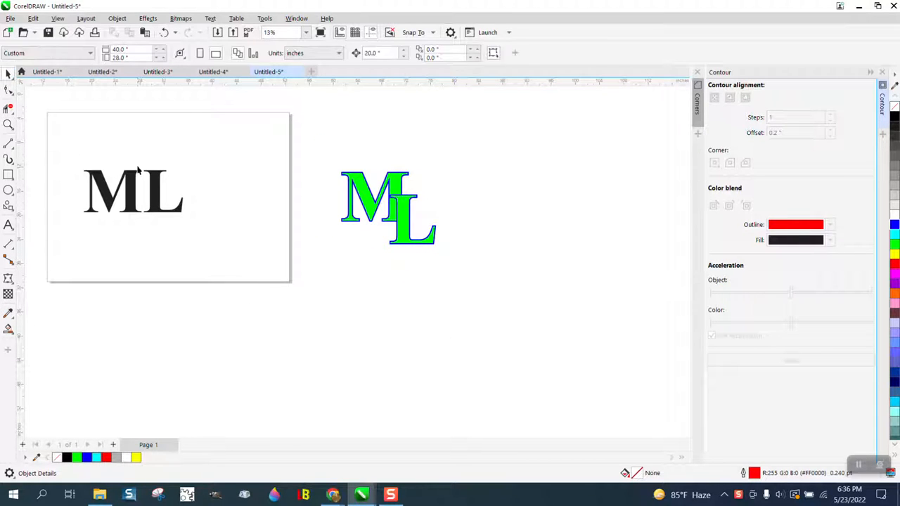
click(134, 172)
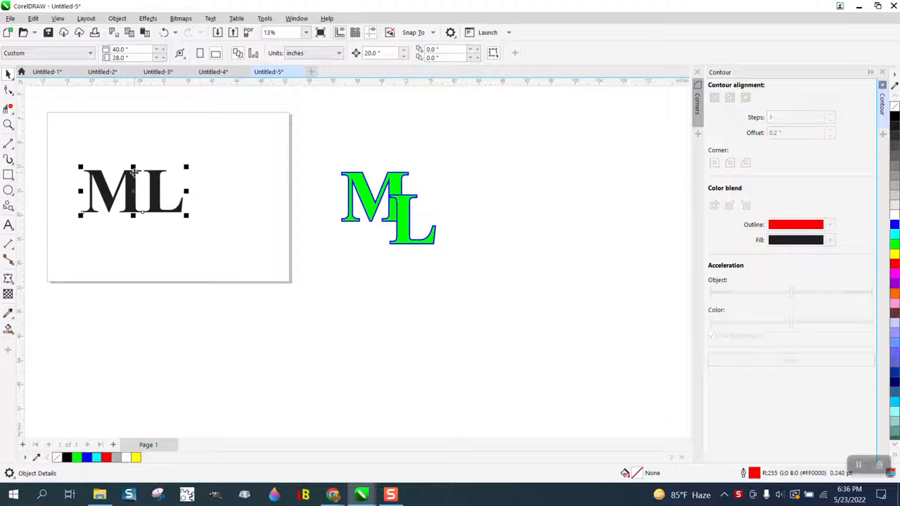
click(121, 22)
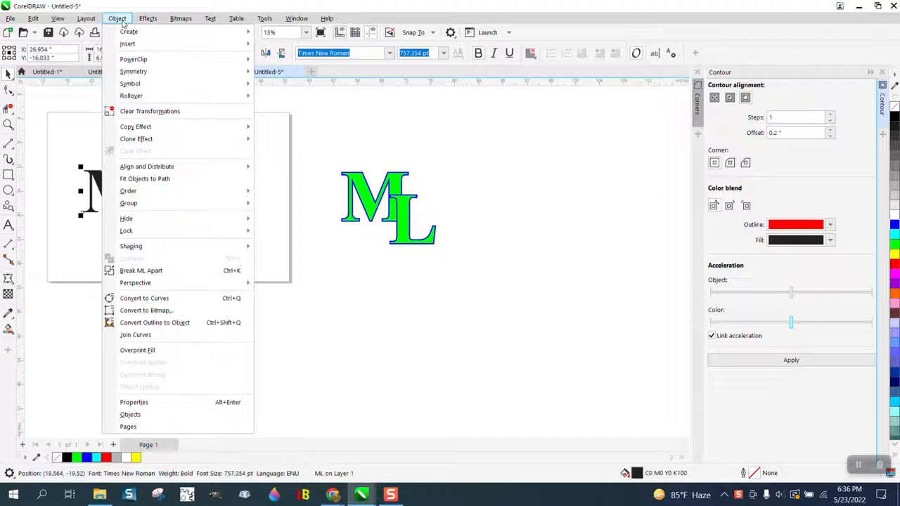
click(144, 272)
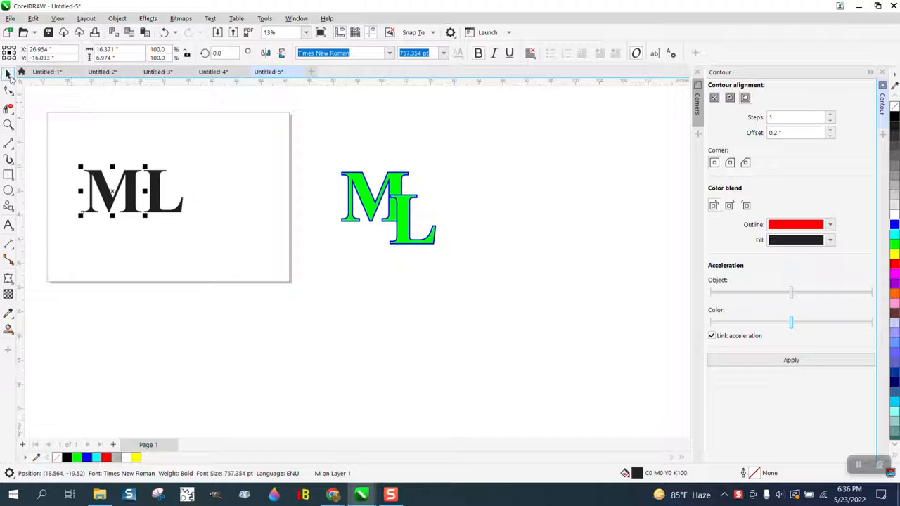
Give both letters a black outline without fill, and move the L so it overlaps the M's lower right leg
drag(66, 151, 231, 239)
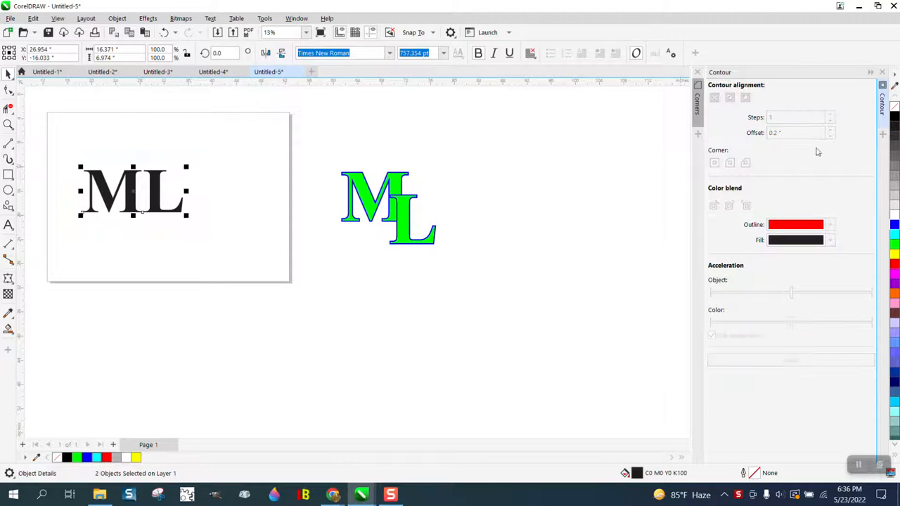
click(895, 109)
right_click(895, 116)
click(237, 148)
drag(160, 205, 149, 217)
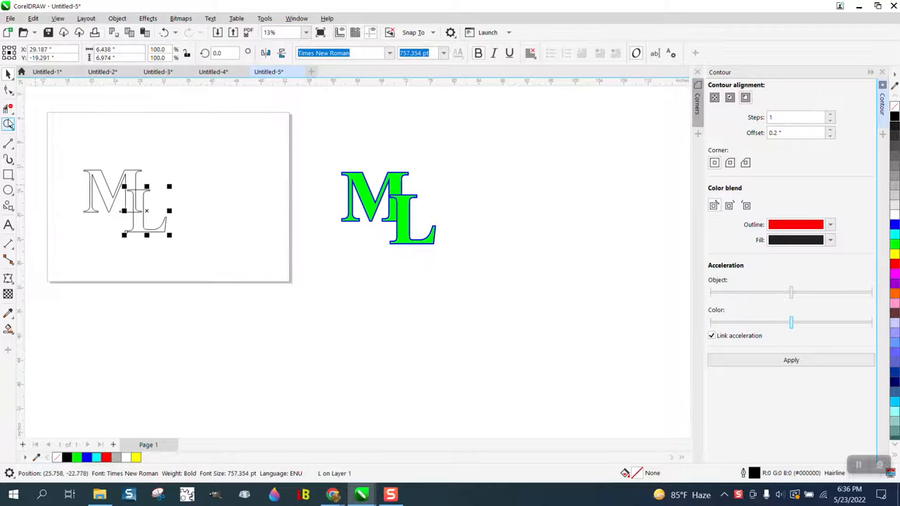
Apply a one-step outside contour with a 0.2-inch offset and red outline to the M and to the L
click(8, 124)
drag(69, 159, 235, 246)
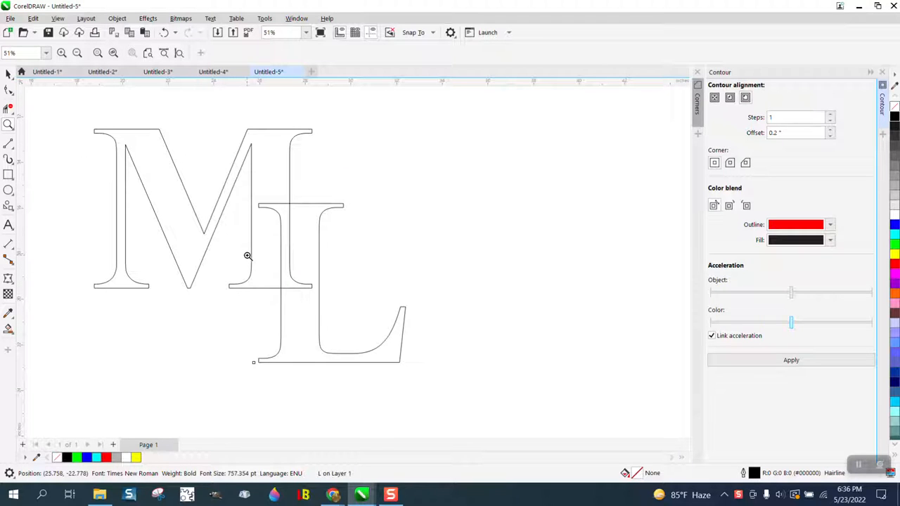
click(10, 79)
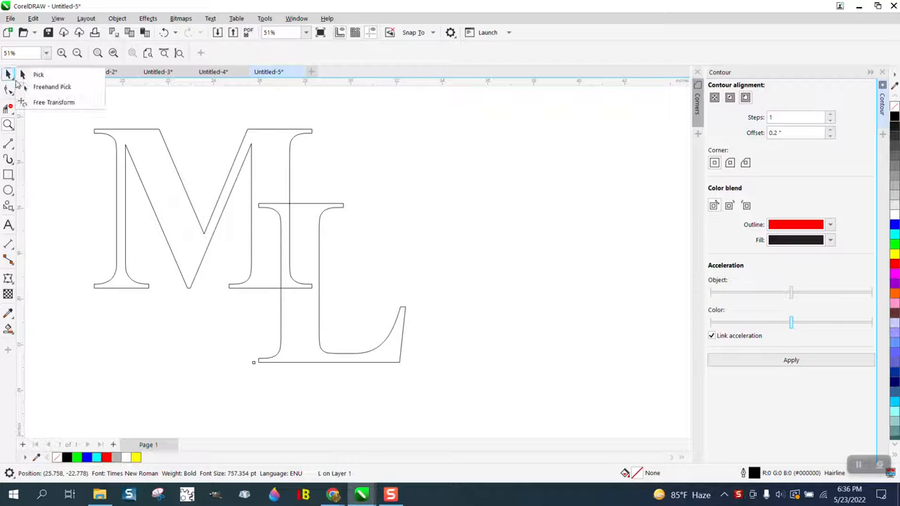
click(132, 136)
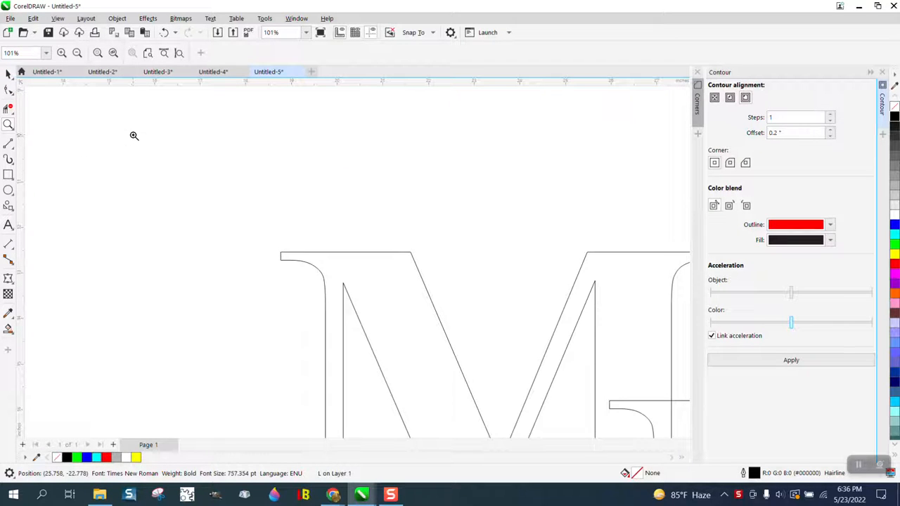
click(8, 74)
click(258, 193)
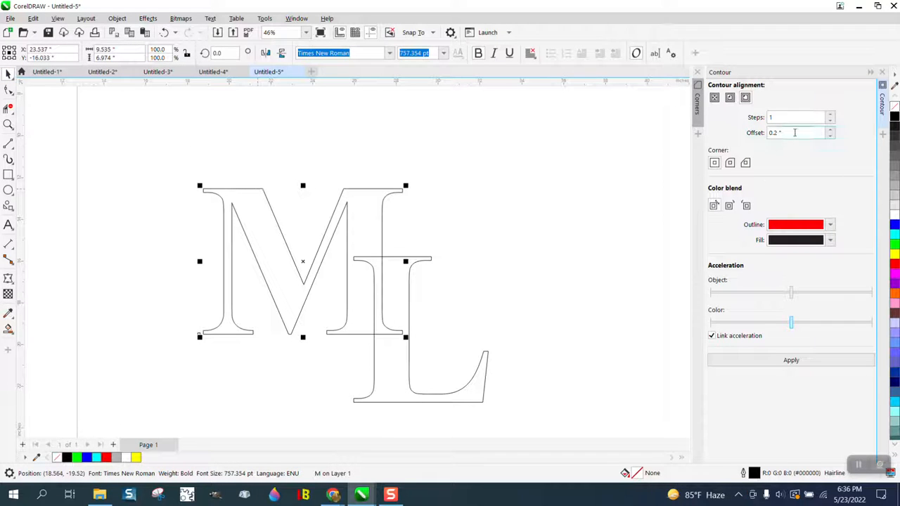
click(747, 98)
click(791, 360)
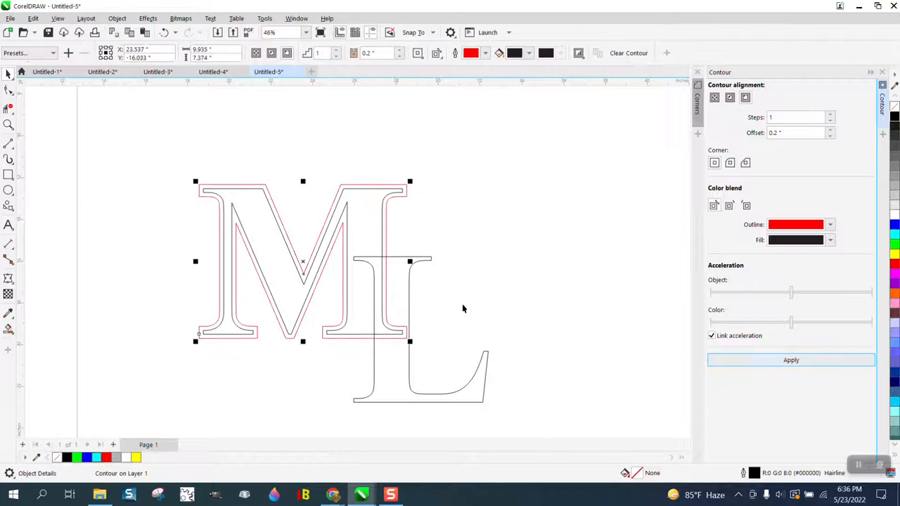
click(410, 277)
click(785, 360)
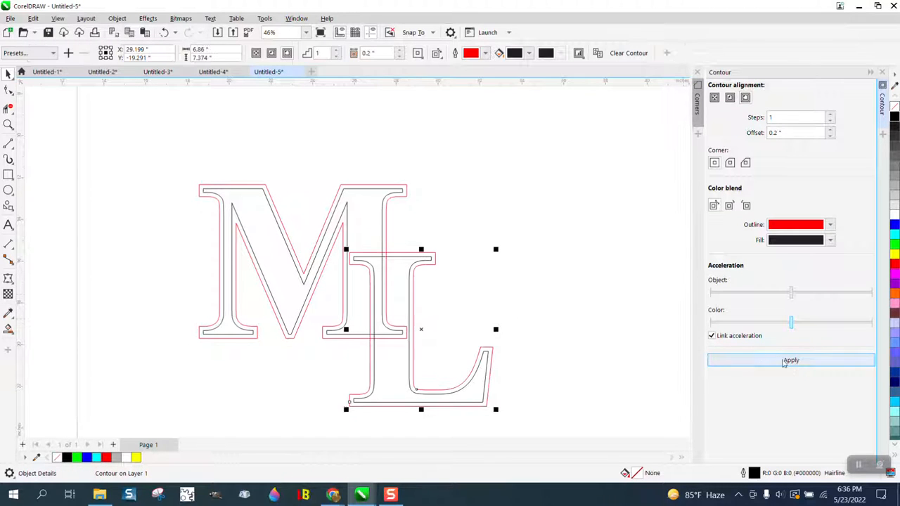
Break the contours of both letters apart from their original shapes and clear the selection
drag(191, 158, 540, 418)
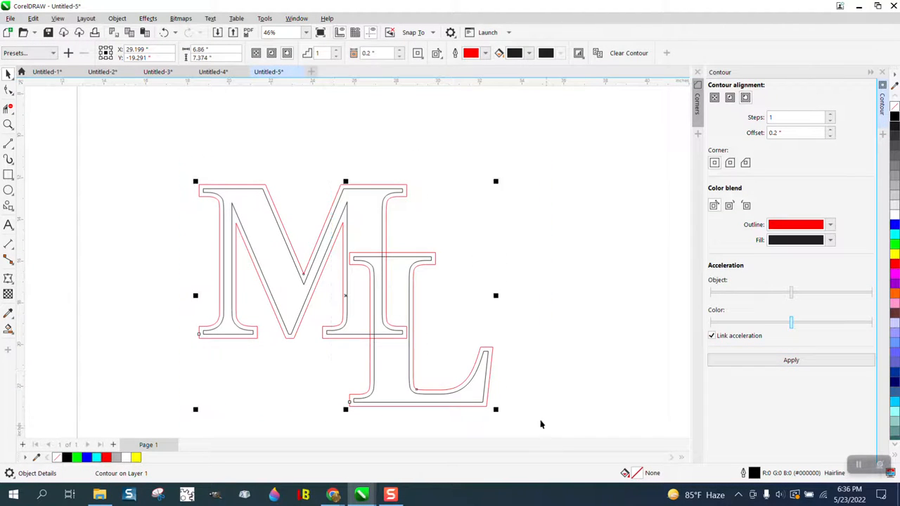
click(117, 19)
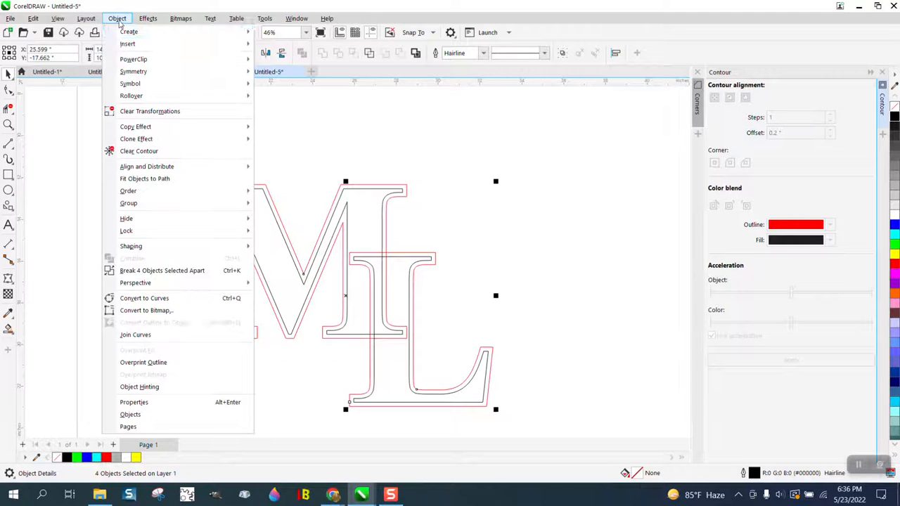
click(166, 270)
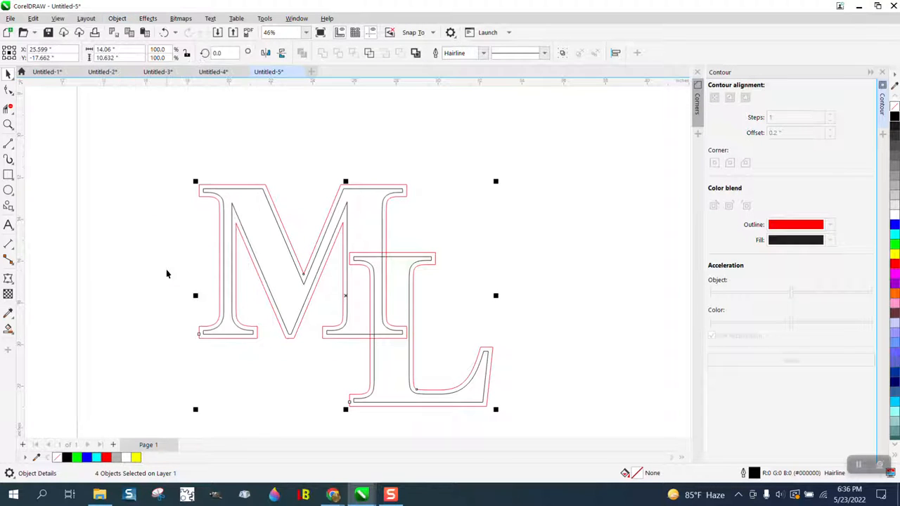
click(124, 174)
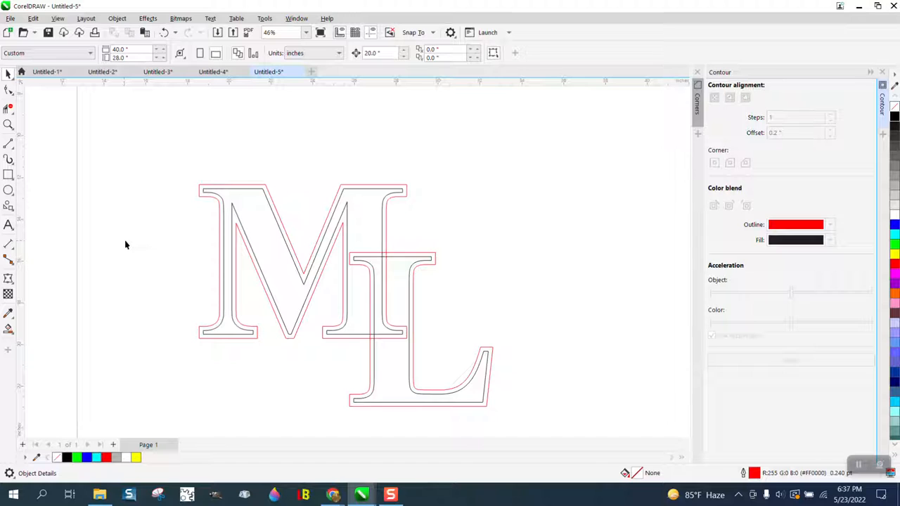
Smart Fill the outline bands of M and L and their crossings in green without outline, nudging the filled pieces 20 inches left
click(9, 331)
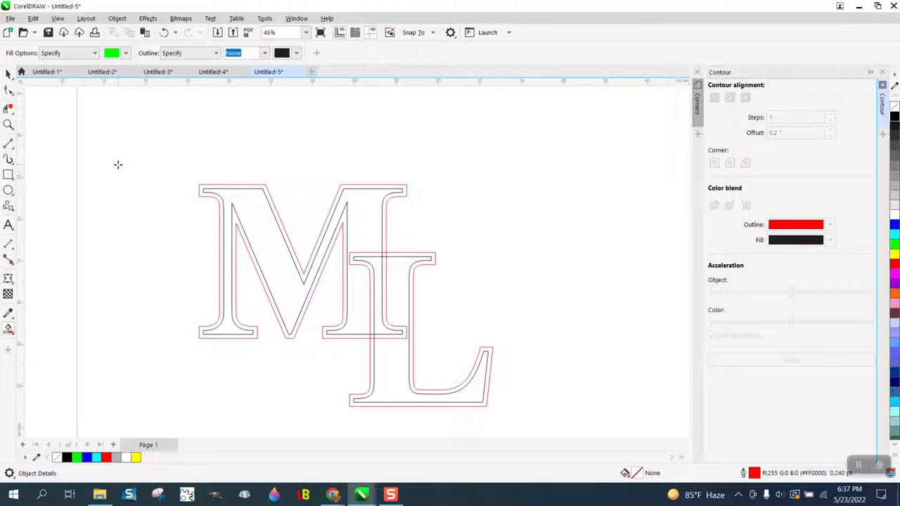
click(239, 187)
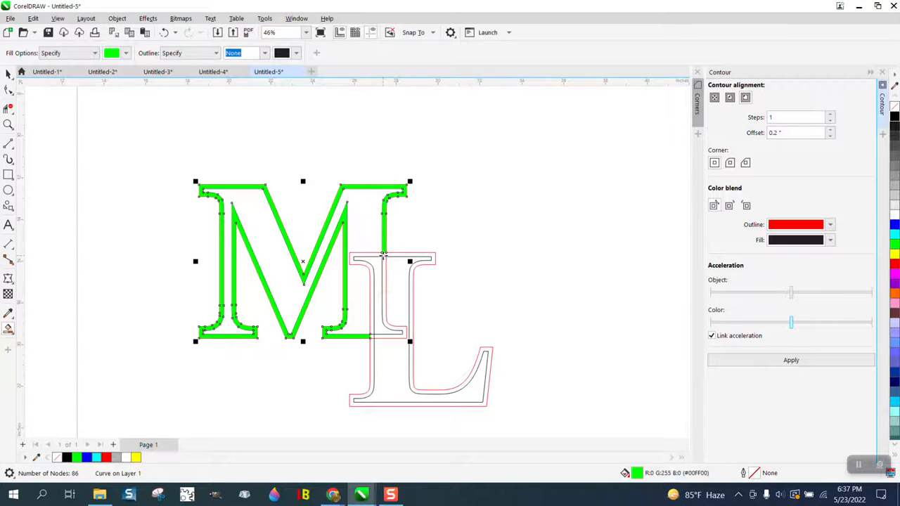
key(Delete)
click(378, 254)
key(Delete)
click(394, 254)
click(383, 254)
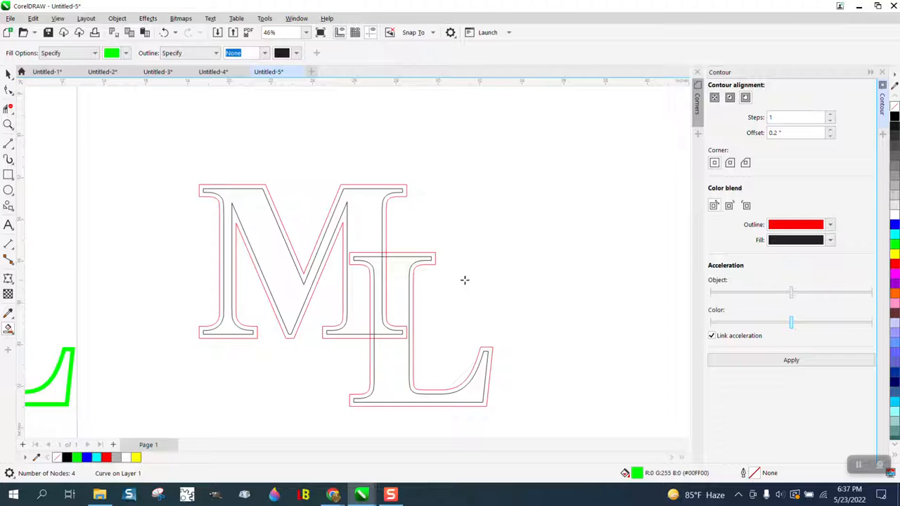
Examine the green copy closely where the M's right stem meets the top band of the L
scroll(467, 258, down, 2)
click(8, 73)
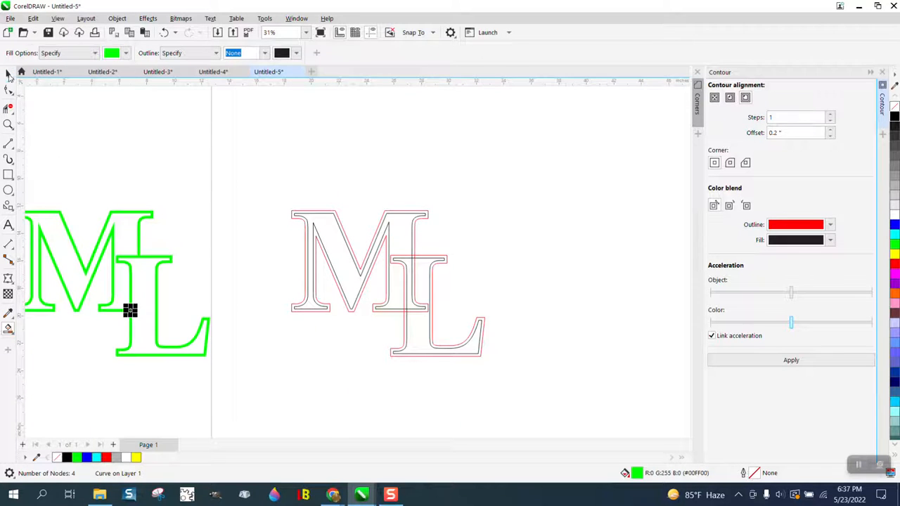
scroll(174, 148, down, 1)
drag(31, 160, 234, 338)
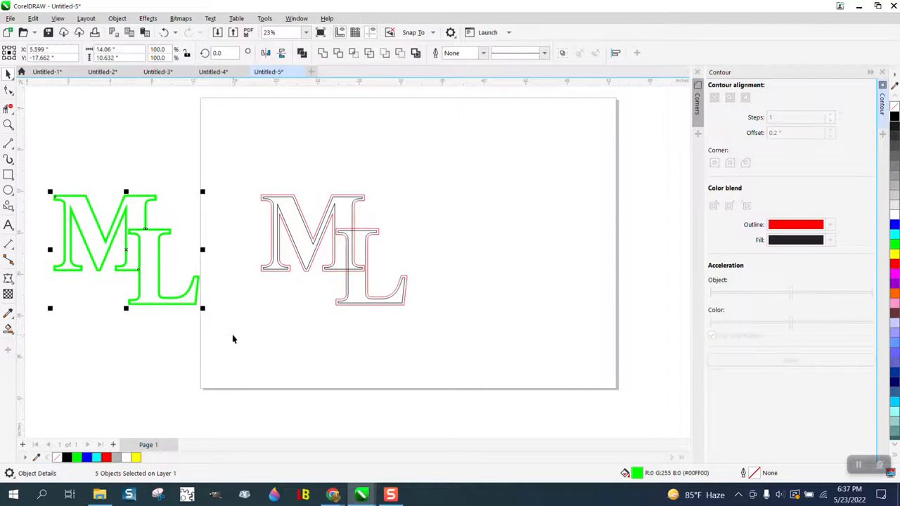
click(9, 124)
drag(143, 225, 168, 237)
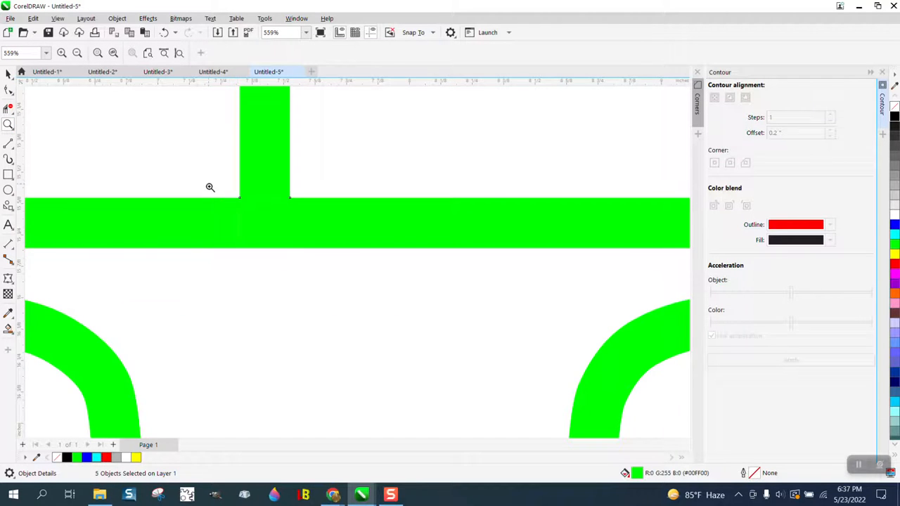
drag(208, 184, 317, 251)
scroll(313, 250, down, 2)
scroll(306, 246, down, 1)
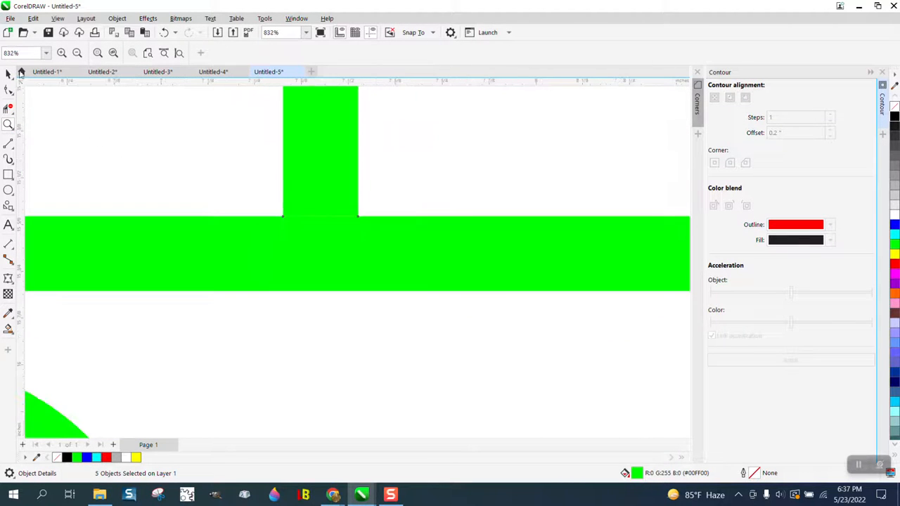
Move the small green square out of the crossing on the L's top band, and undo the move
click(8, 73)
click(311, 237)
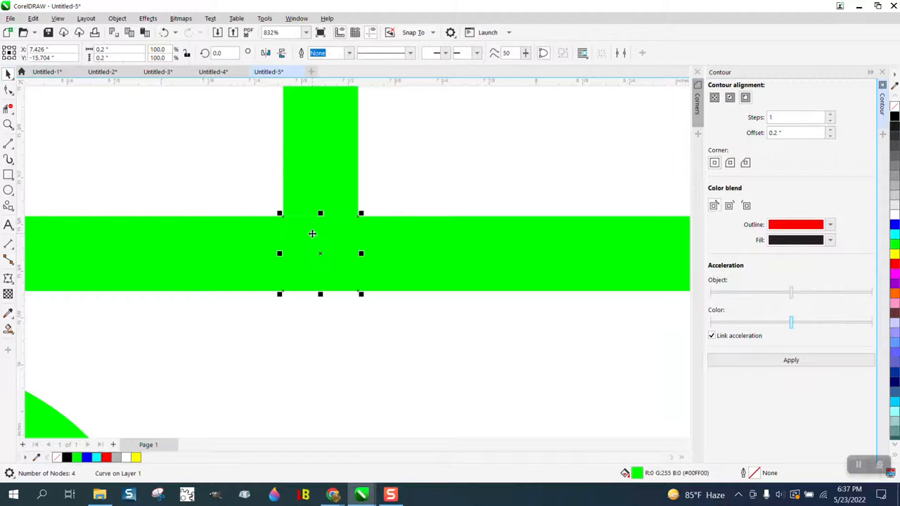
drag(312, 237, 322, 279)
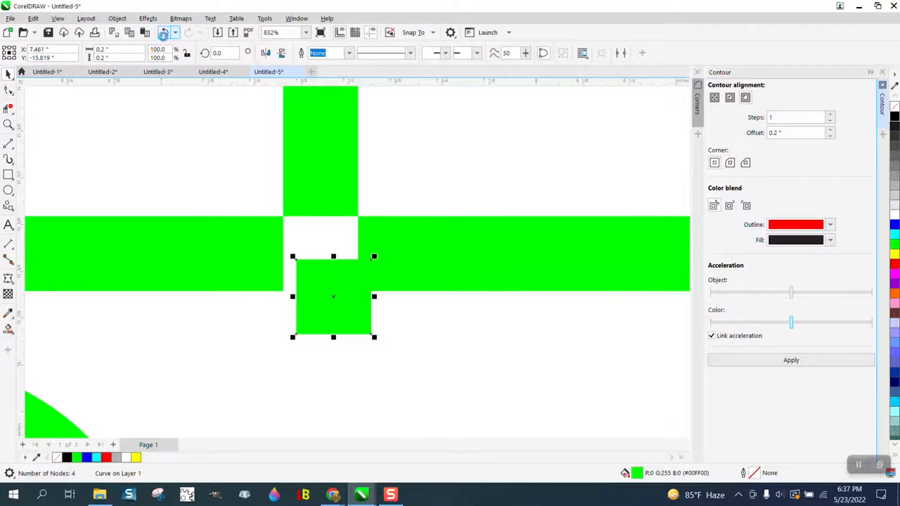
click(164, 32)
scroll(336, 211, down, 3)
scroll(336, 212, down, 3)
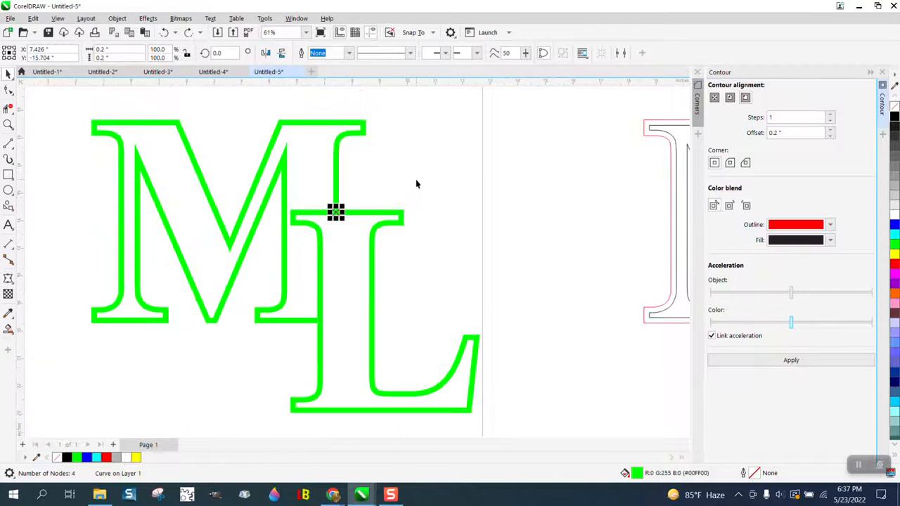
Combine all the green filled pieces of the ML monogram into a single object
drag(148, 116, 514, 408)
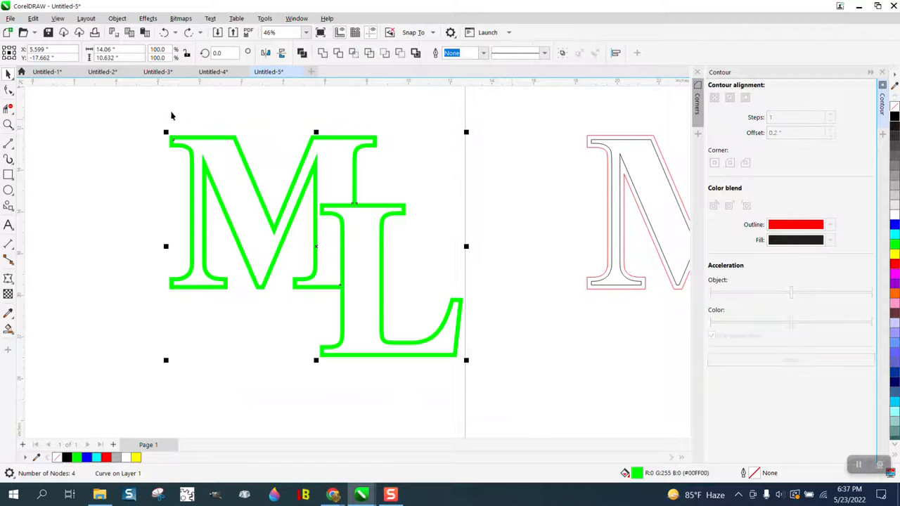
click(118, 22)
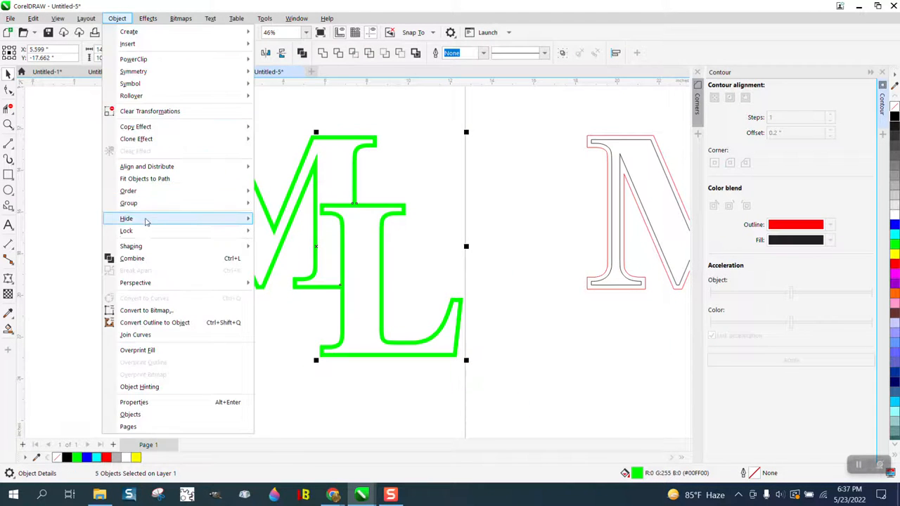
click(143, 258)
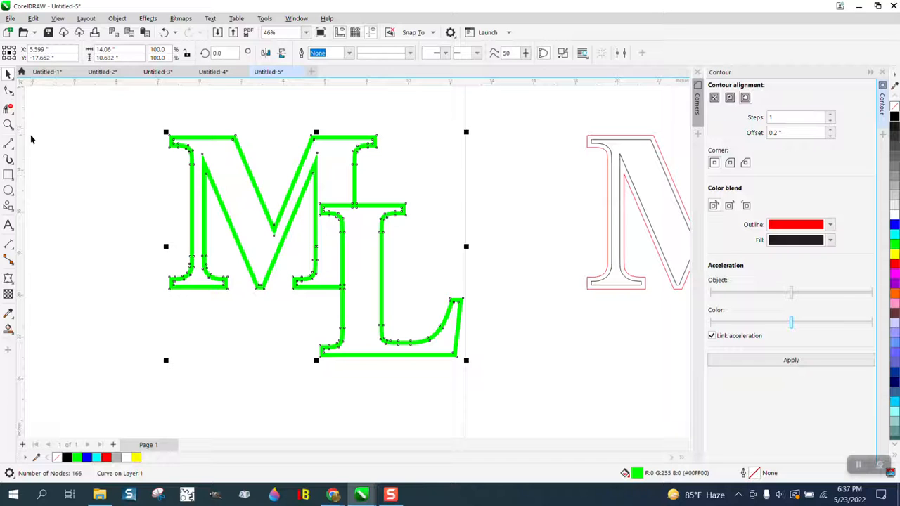
Examine the crossing on the L's top band in the combined green monogram, and clear the selection
click(8, 125)
drag(351, 199, 362, 211)
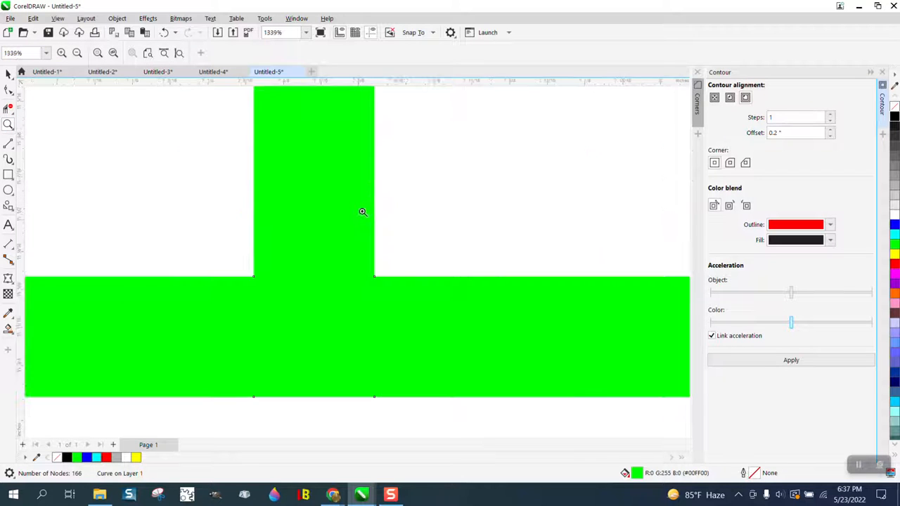
scroll(428, 312, up, 5)
scroll(189, 179, down, 4)
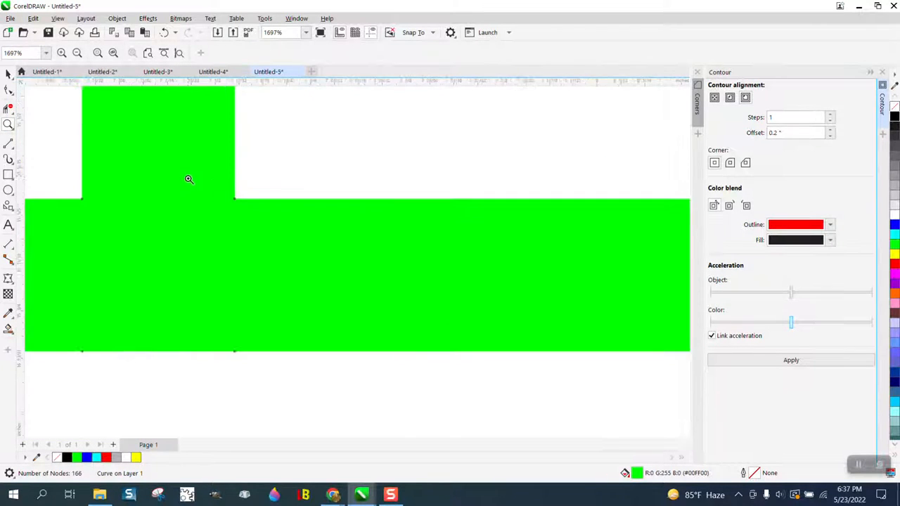
scroll(188, 178, down, 10)
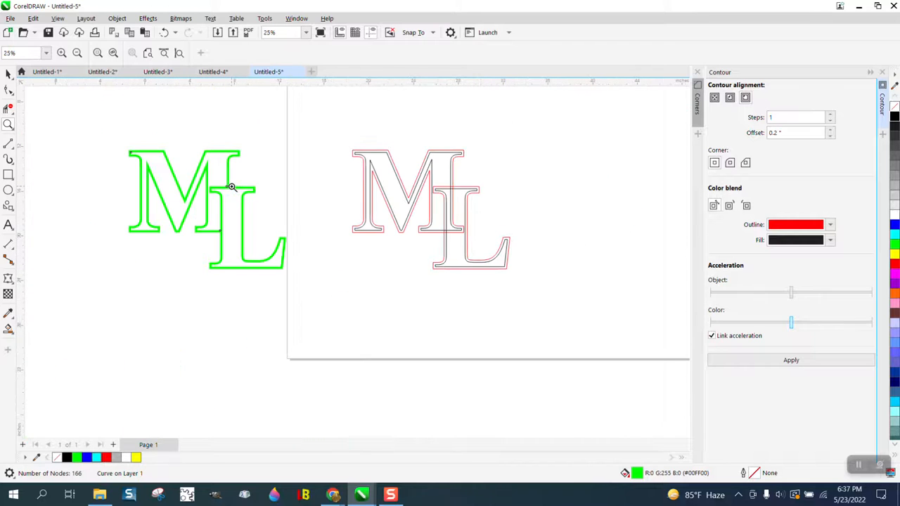
click(8, 74)
click(156, 105)
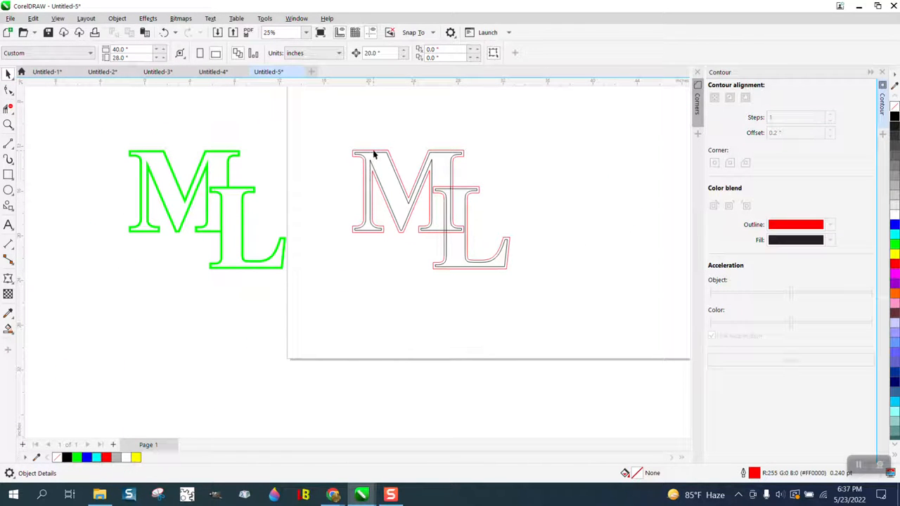
Move the red contour outlines of the M and the L 20 inches down, below the page
click(373, 151)
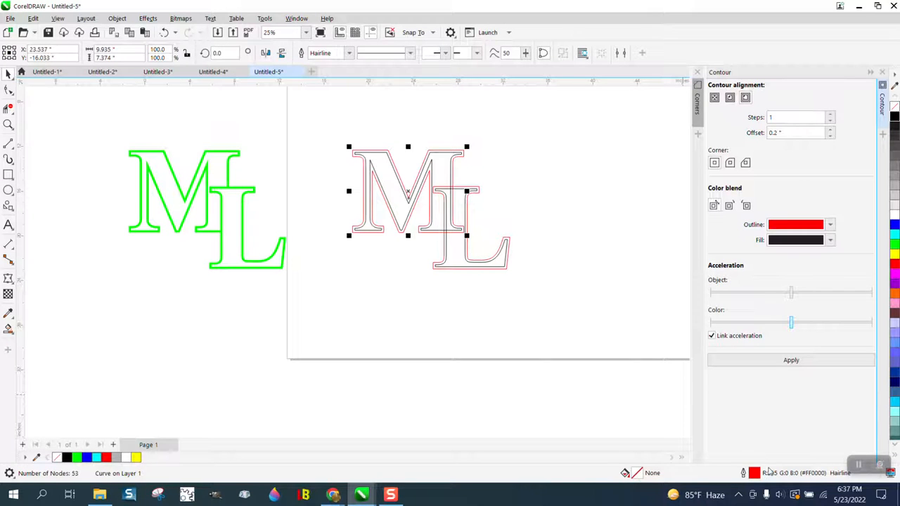
key(Down)
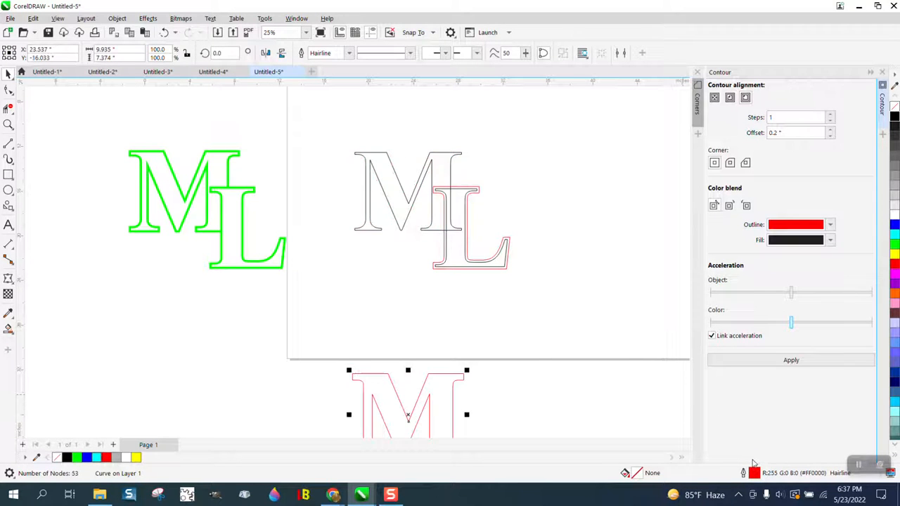
click(481, 195)
key(Down)
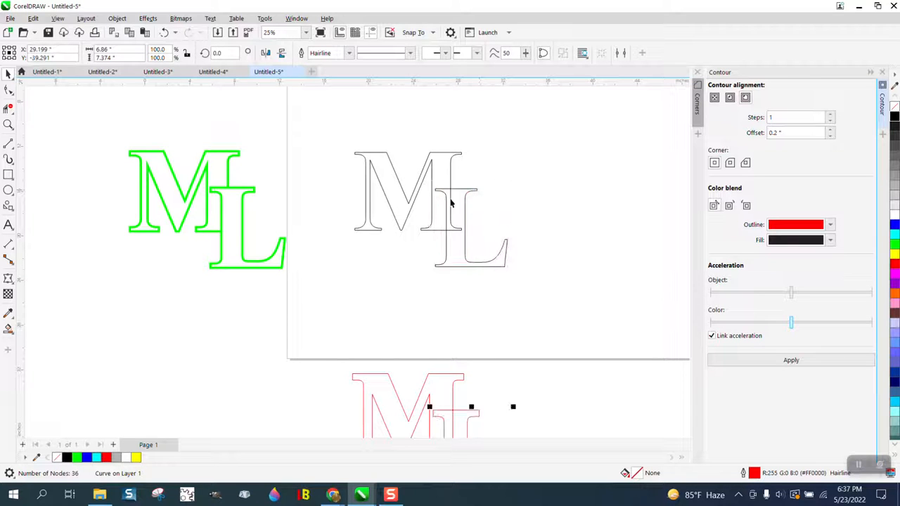
Convert the original M and L to curves and remove the L's outline segments inside the M with Virtual Segment Delete
drag(344, 134, 557, 310)
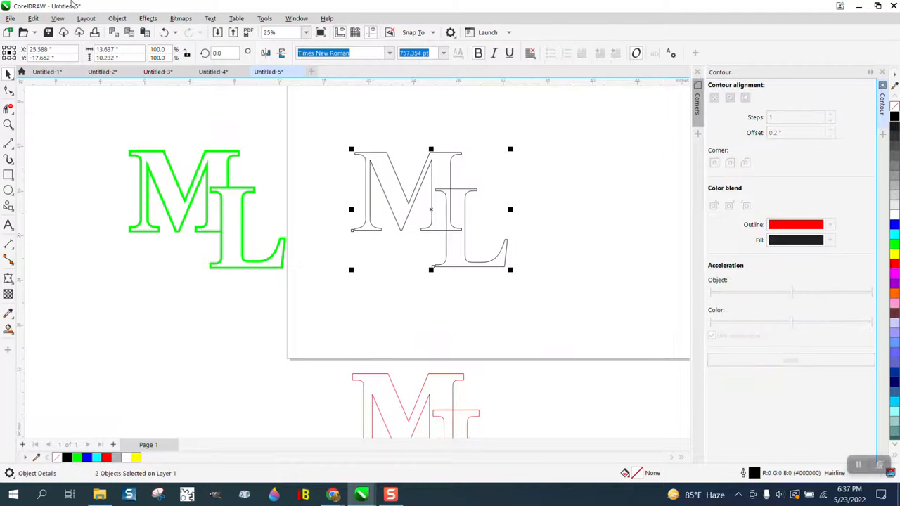
click(117, 18)
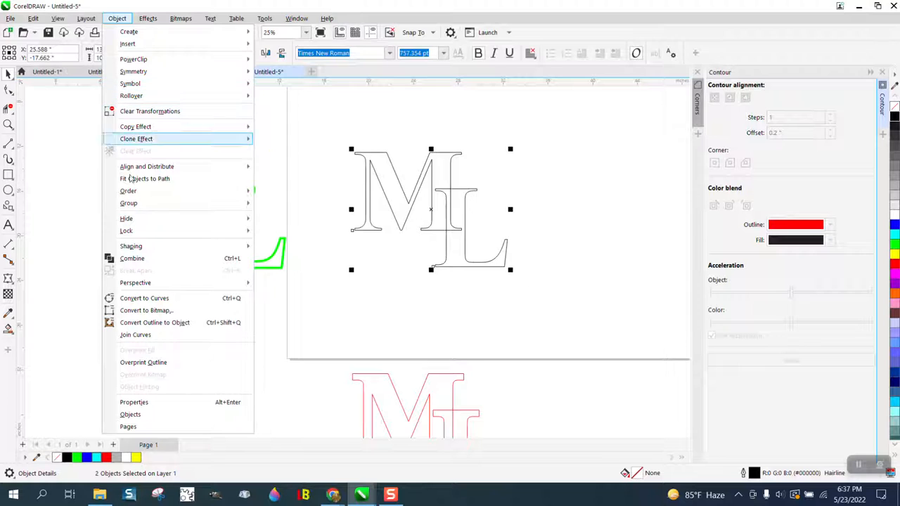
click(144, 298)
click(7, 109)
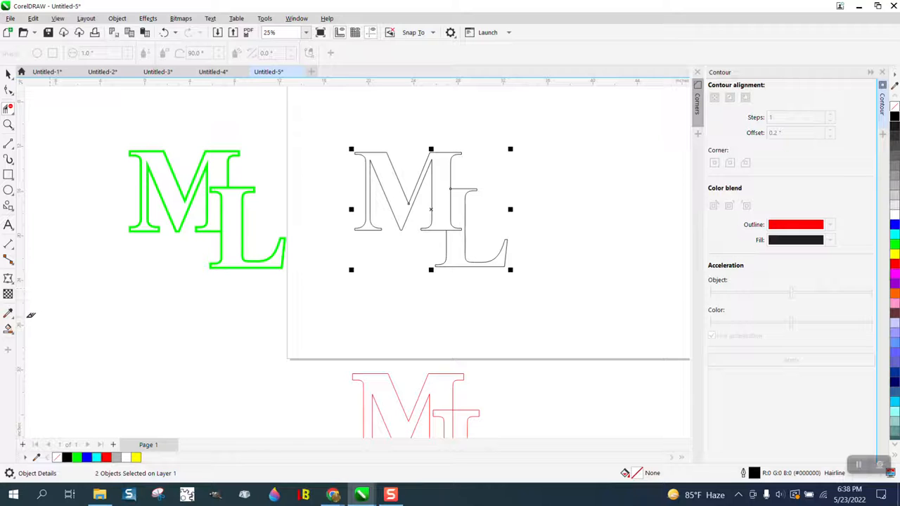
Set the Smart Fill colour to blue with no outline and fill the inside of the original M
click(9, 329)
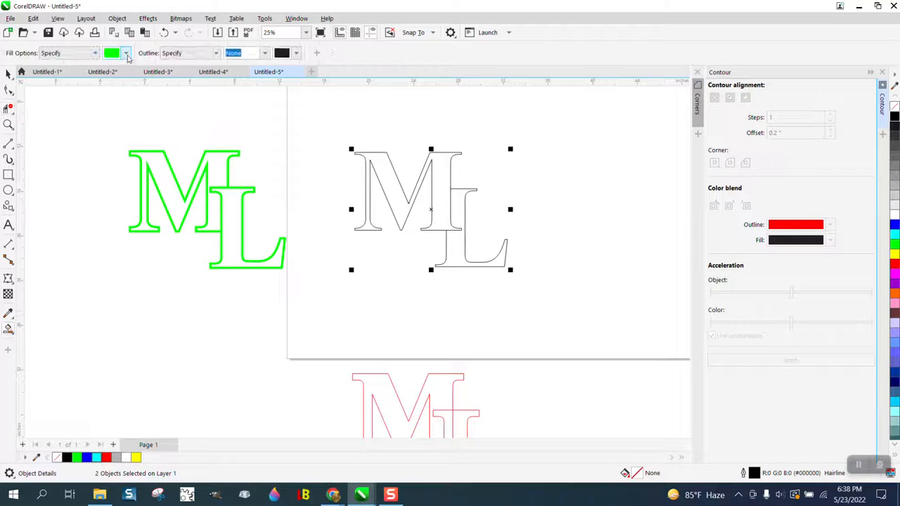
click(126, 53)
click(159, 122)
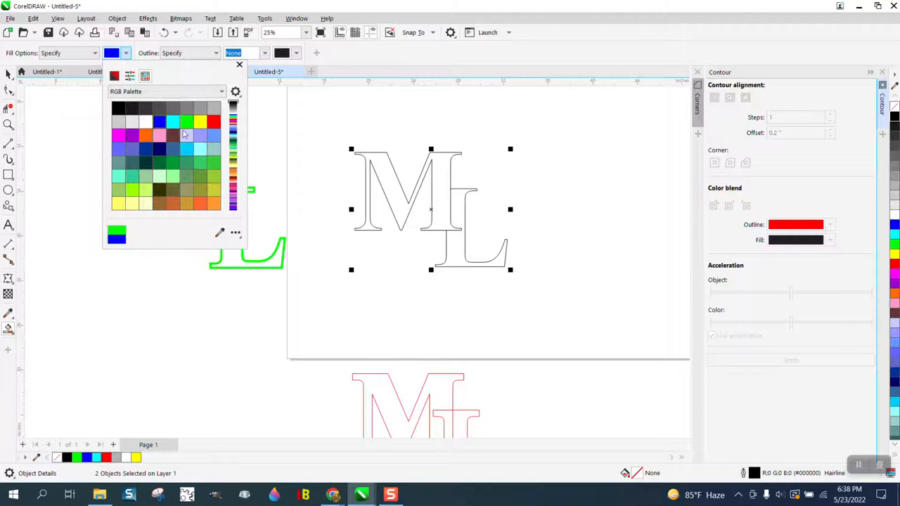
click(383, 167)
click(382, 165)
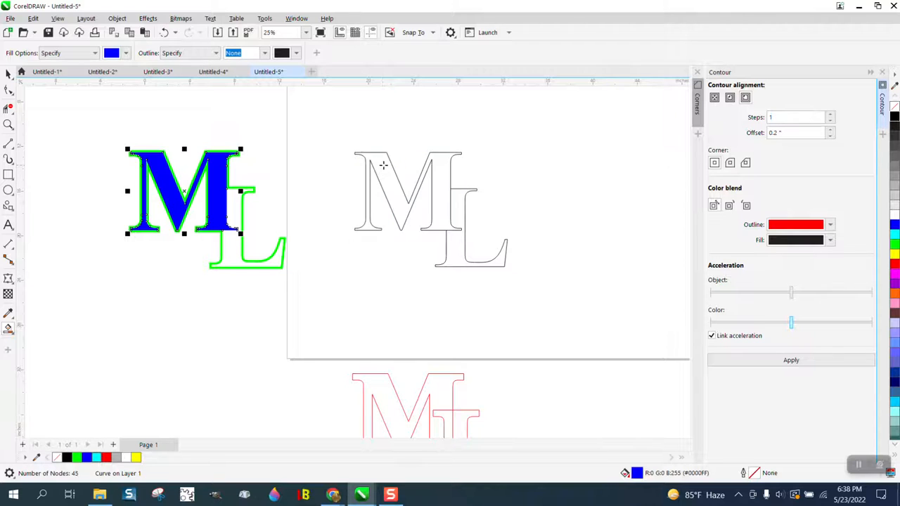
Fill the L blue and shift it onto the green monogram, and undo the L's fill and both letters' moves
click(464, 211)
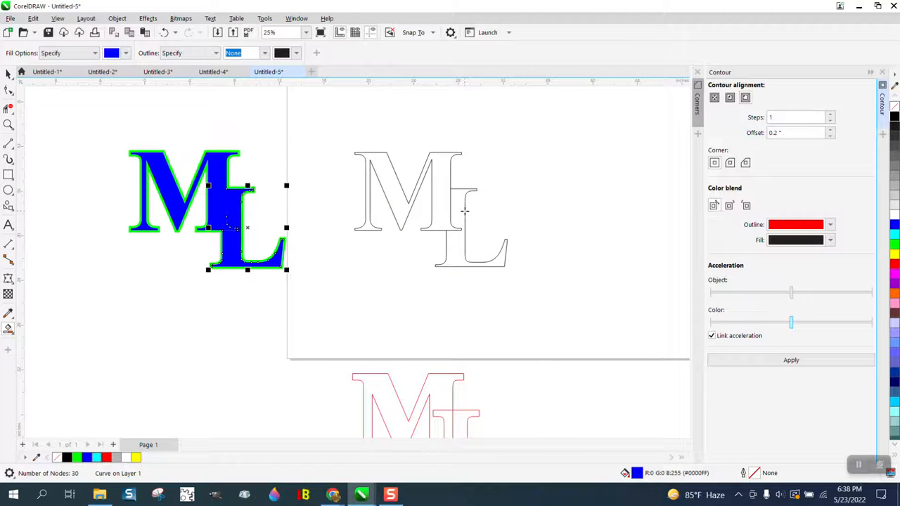
click(162, 32)
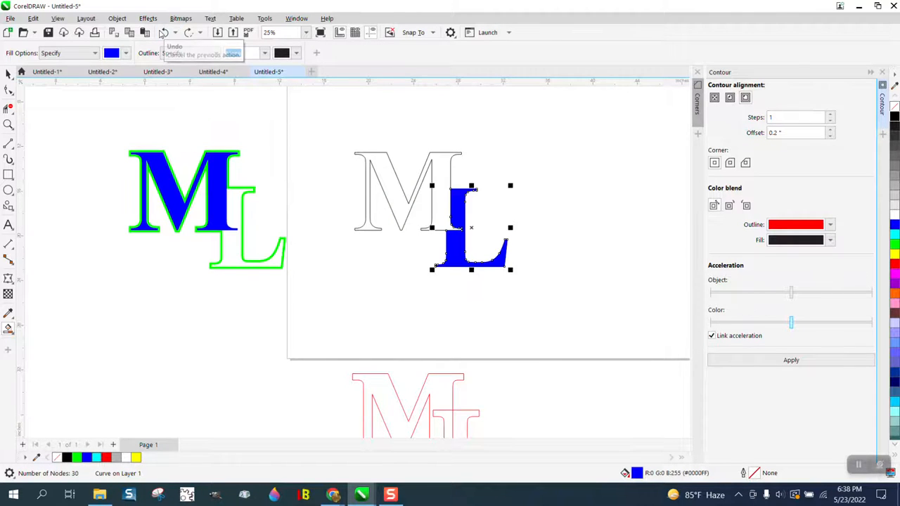
click(162, 32)
click(162, 32)
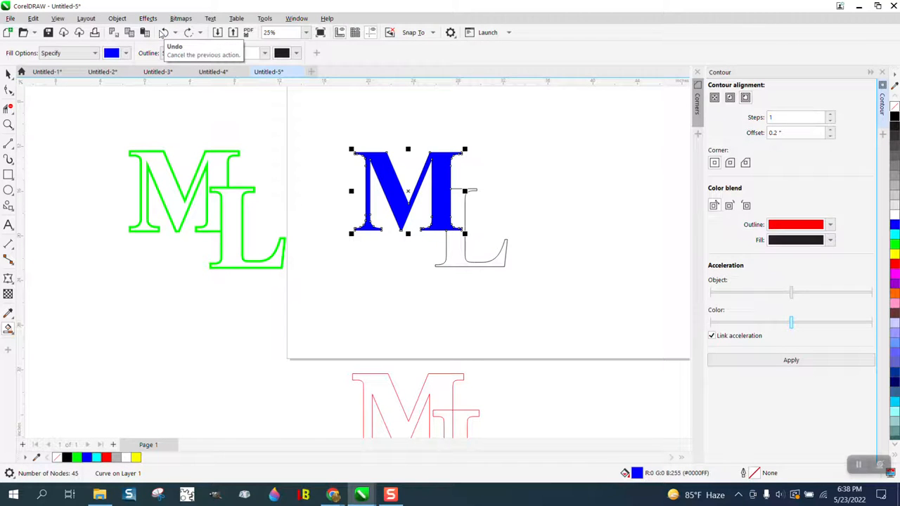
Fill the L blue, move it 20 inches left onto the green monogram, and fill the remaining gap in its stem
click(455, 208)
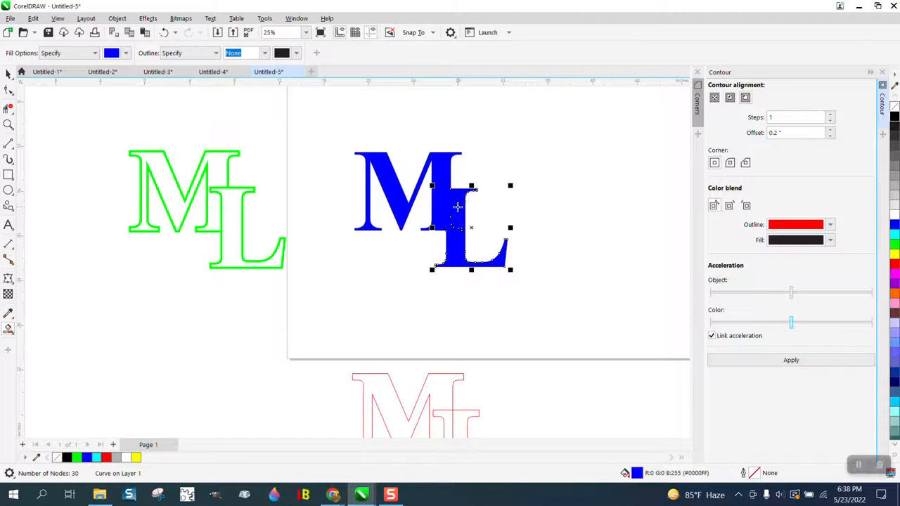
drag(457, 206, 233, 207)
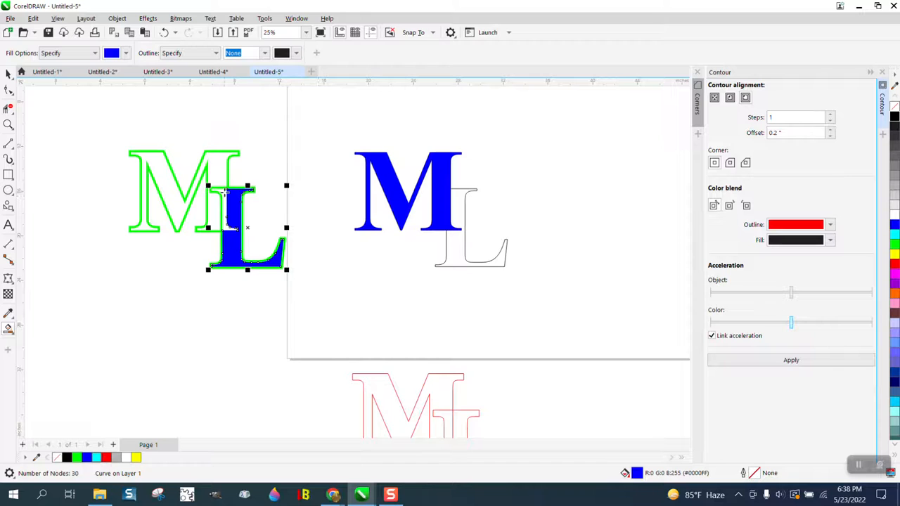
click(224, 192)
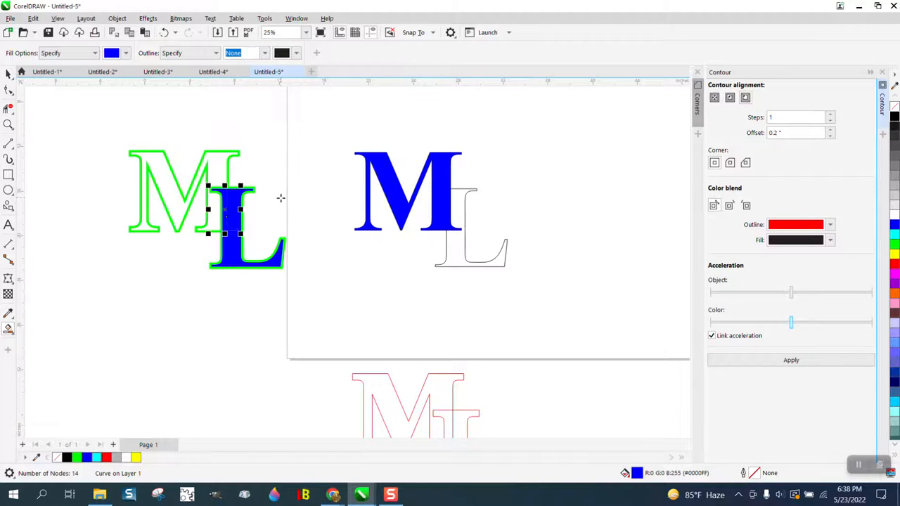
Combine the two blue pieces of the L into a single object
scroll(281, 198, down, 1)
click(7, 74)
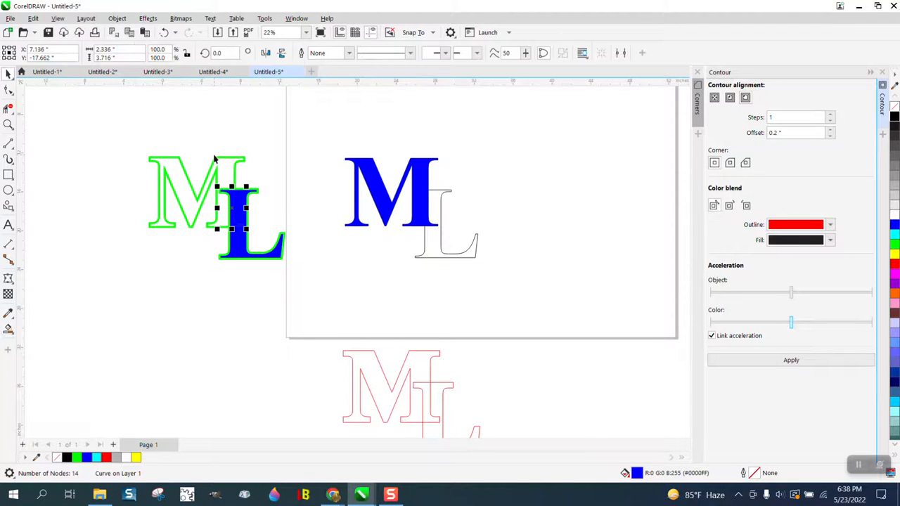
shift+click(279, 250)
click(117, 19)
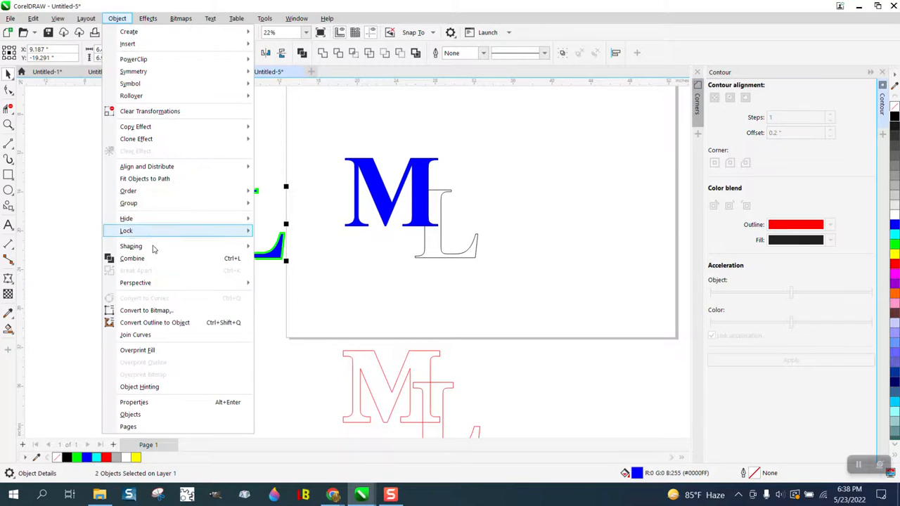
click(152, 260)
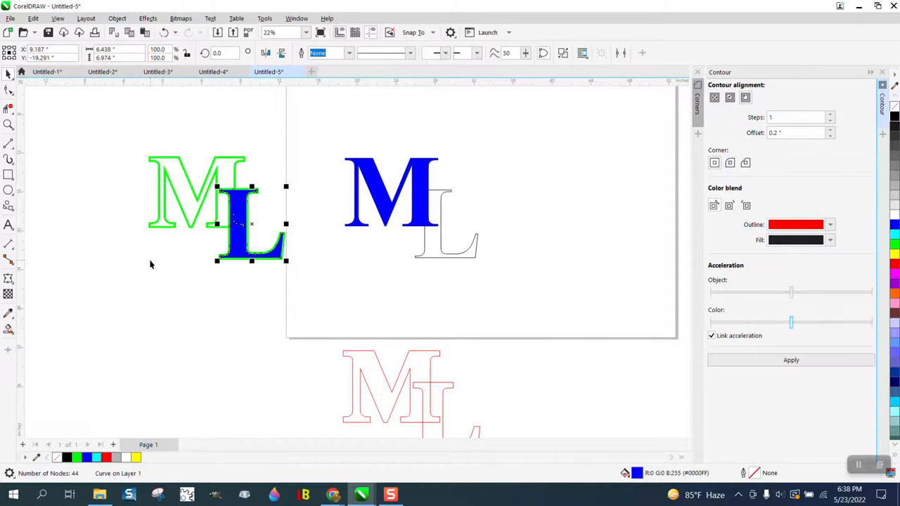
Move the blue M 20 inches left onto the green monogram, and undo the move and the L's combine
click(361, 172)
key(shift+Left)
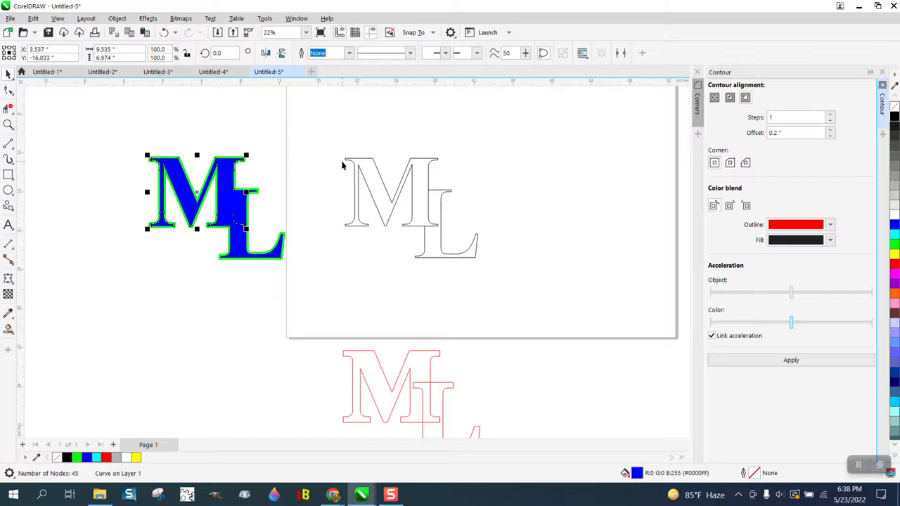
click(163, 33)
click(163, 33)
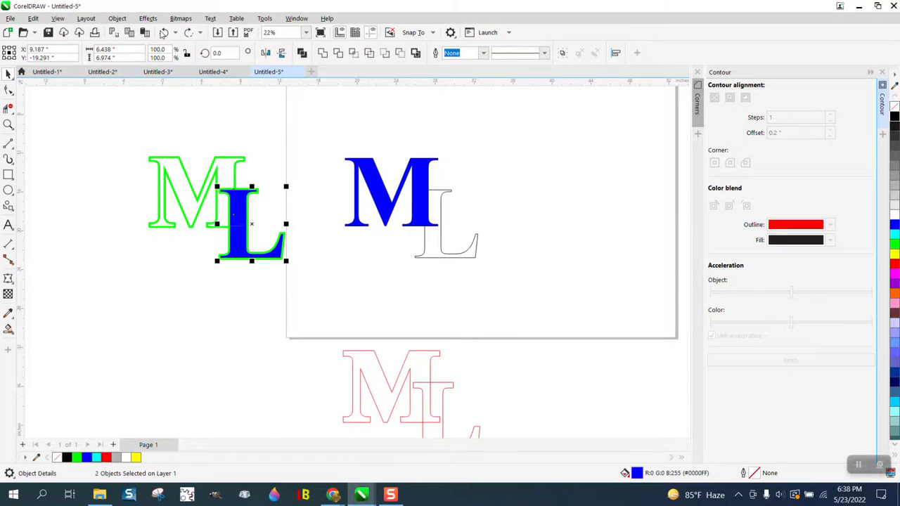
Move the blue M 20 inches left onto the green monogram and send it to the back of the page
click(268, 124)
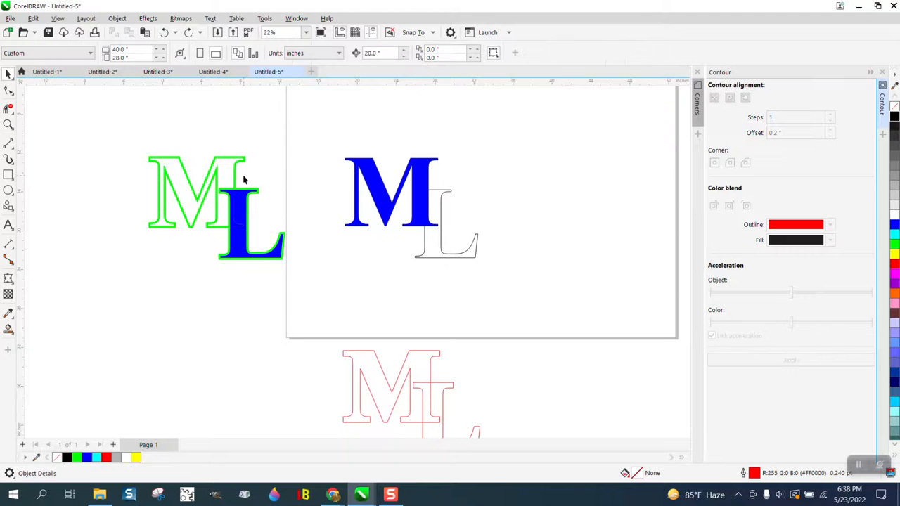
click(380, 185)
key(ctrl+shift+z)
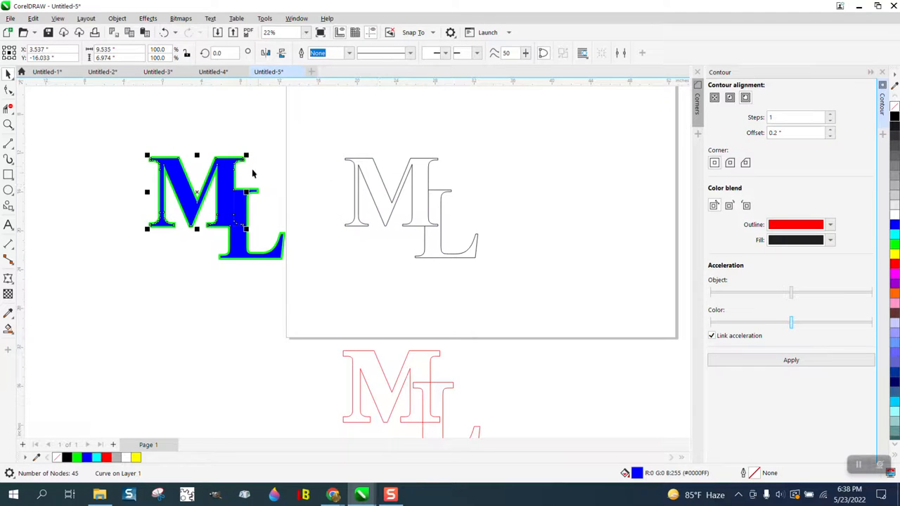
click(116, 18)
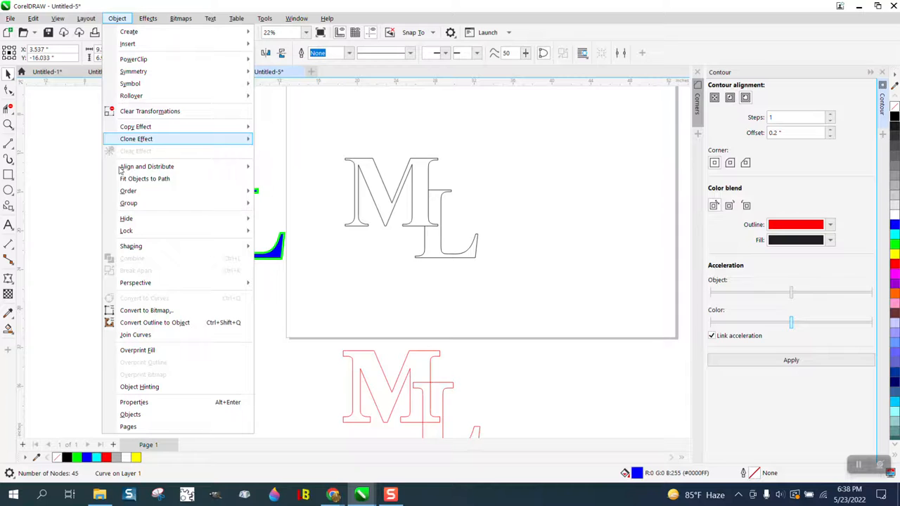
mouse_move(225, 191)
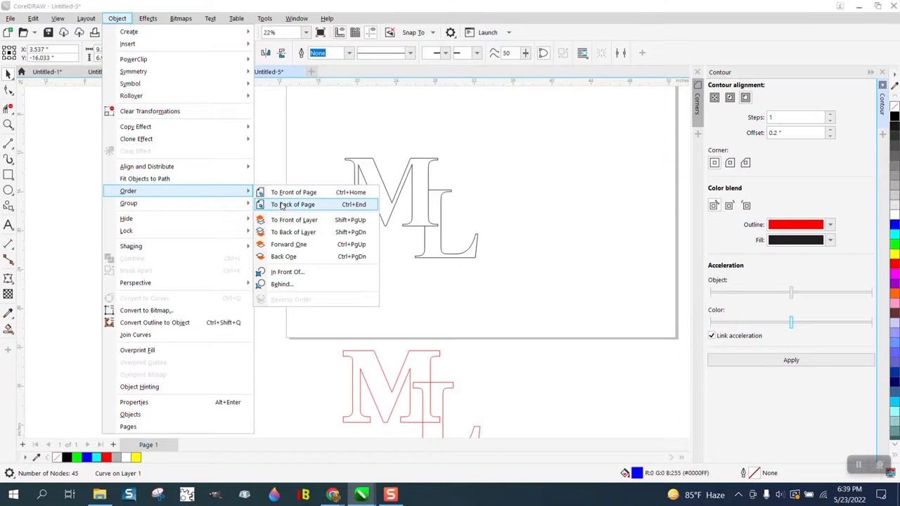
click(282, 205)
click(286, 161)
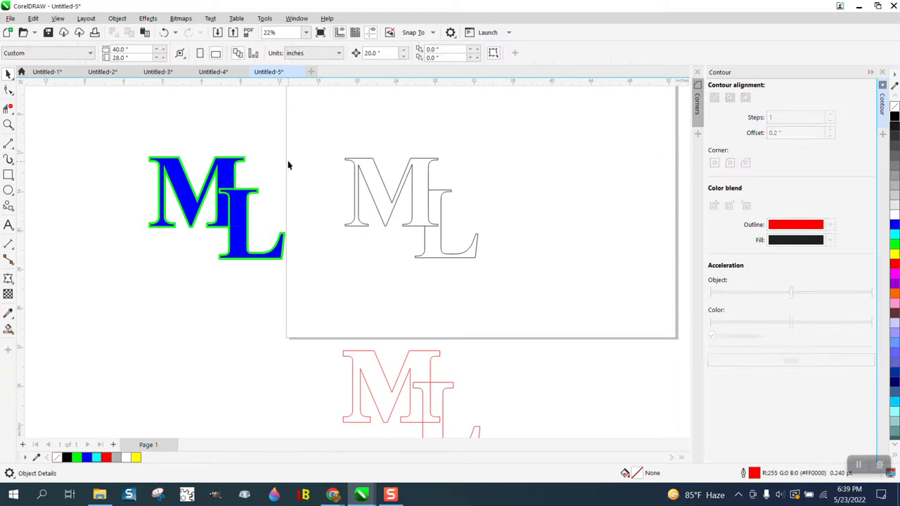
Examine the blue monogram with the green border up close, and find the green monogram with the blue border beyond the page
click(9, 124)
drag(144, 138, 320, 285)
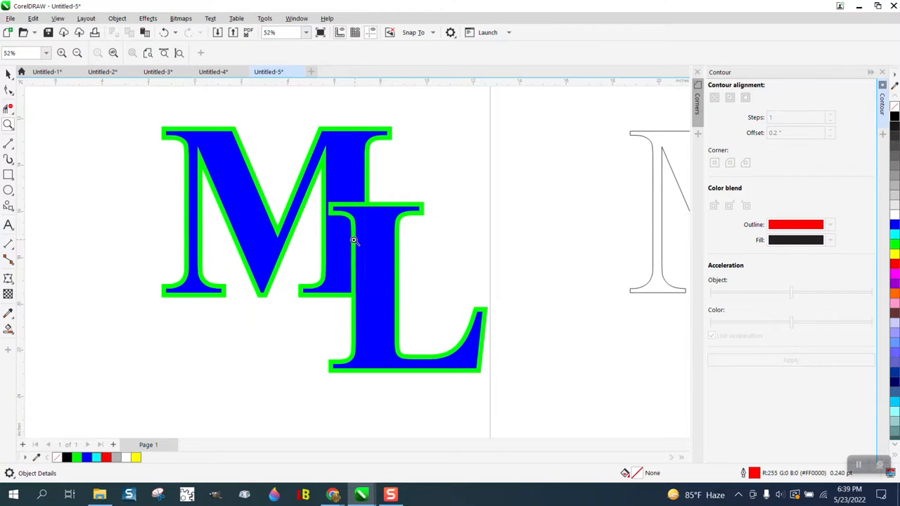
scroll(358, 241, down, 3)
scroll(478, 241, down, 2)
drag(591, 206, 683, 287)
scroll(468, 253, down, 2)
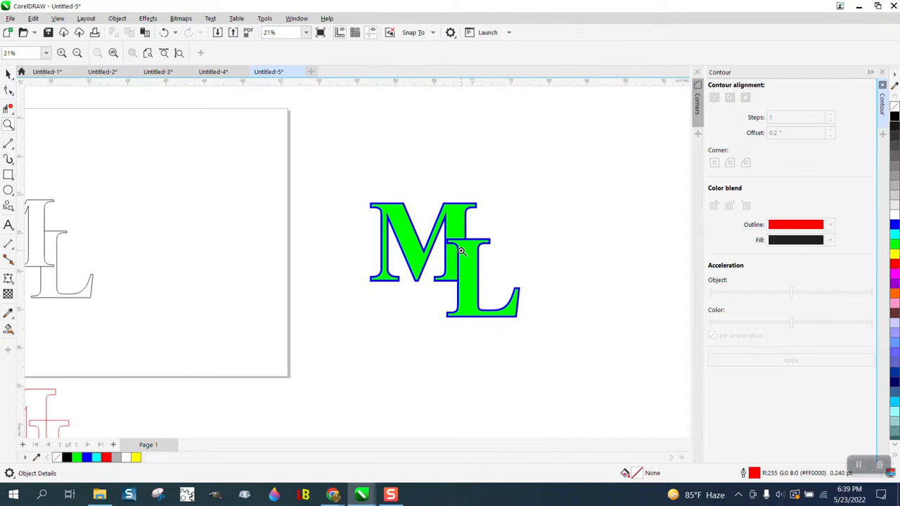
Move the green monogram with the blue border directly above the blue one to compare the two versions
scroll(460, 251, down, 1)
click(9, 73)
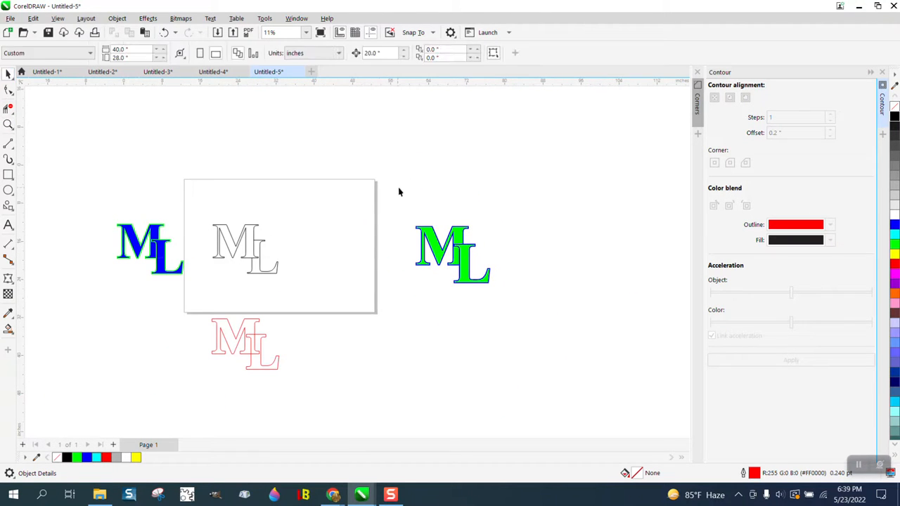
drag(453, 258, 149, 197)
click(8, 124)
drag(98, 155, 230, 281)
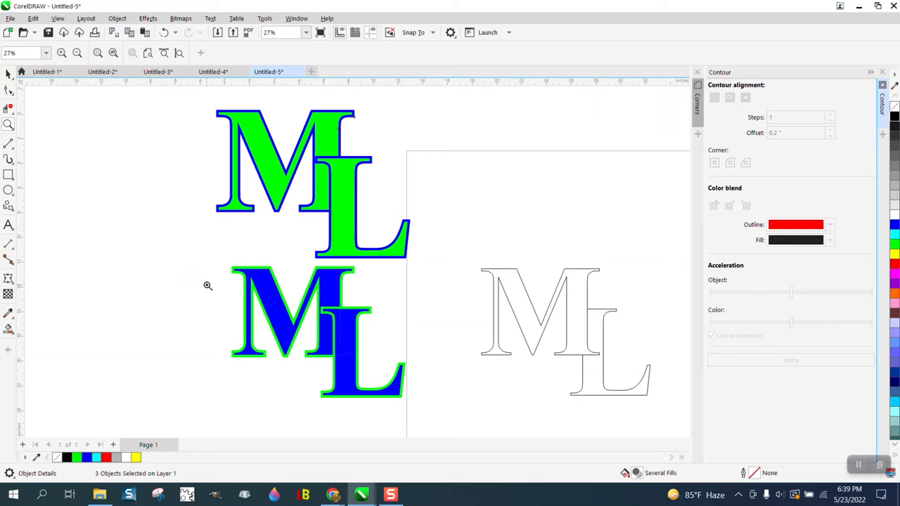